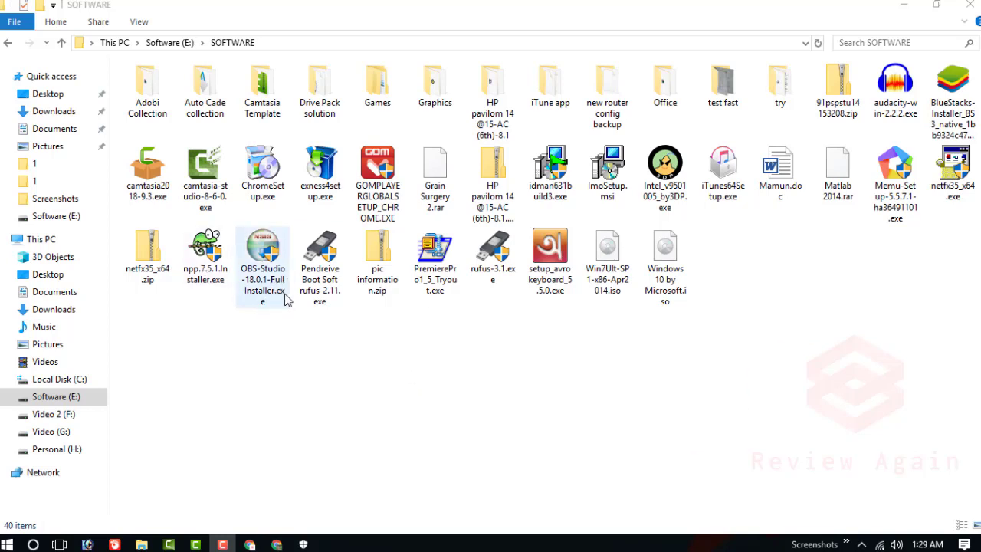
# Run the OBS-Studio-18.0.1-Full-Installer.exe setup and agree to download the missing vcredist runtime components.
pyautogui.click(268, 265)
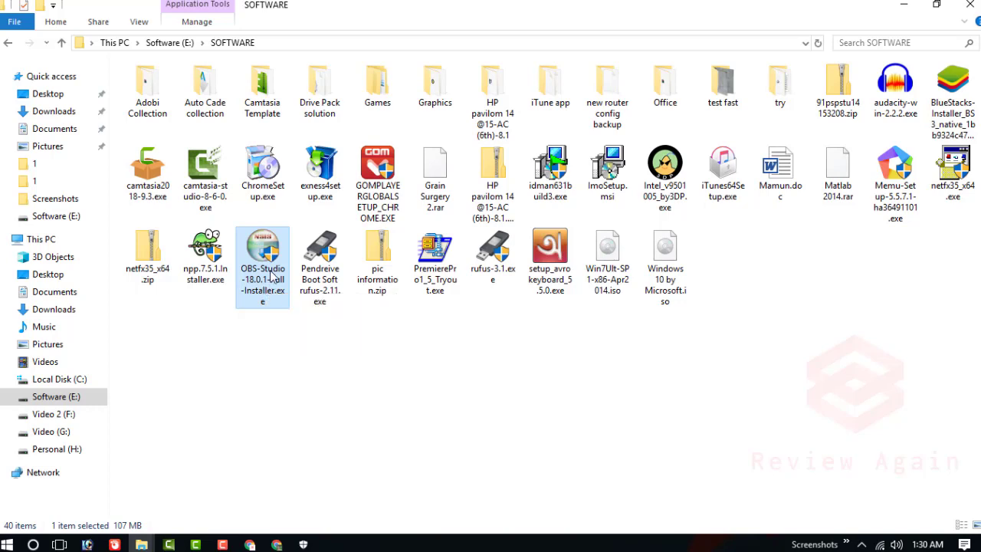
pyautogui.doubleClick(273, 277)
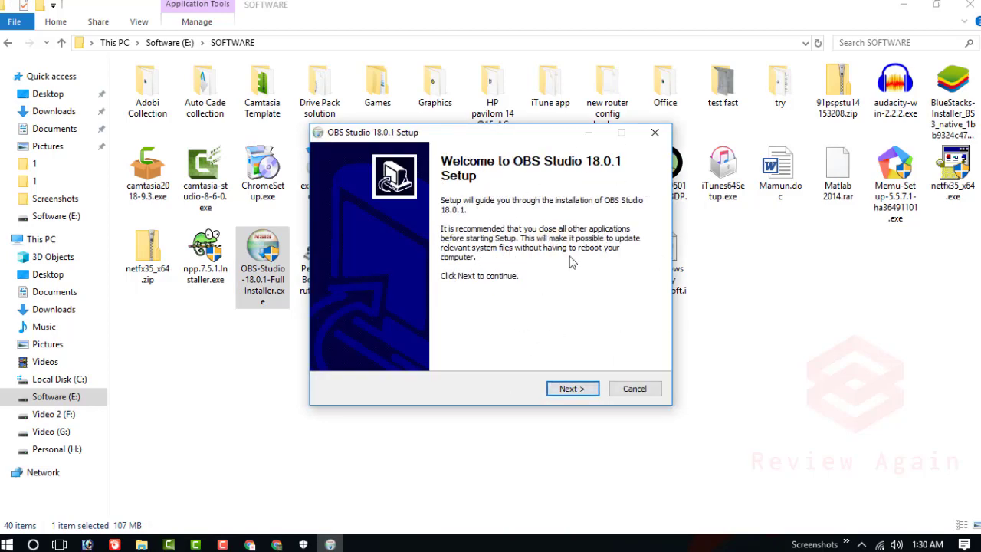
pyautogui.click(568, 389)
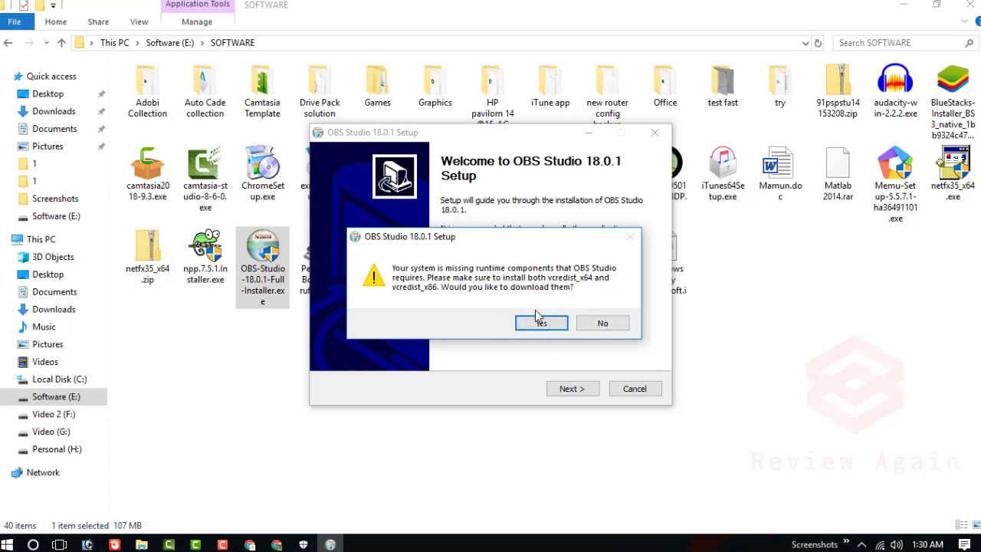
pyautogui.click(542, 324)
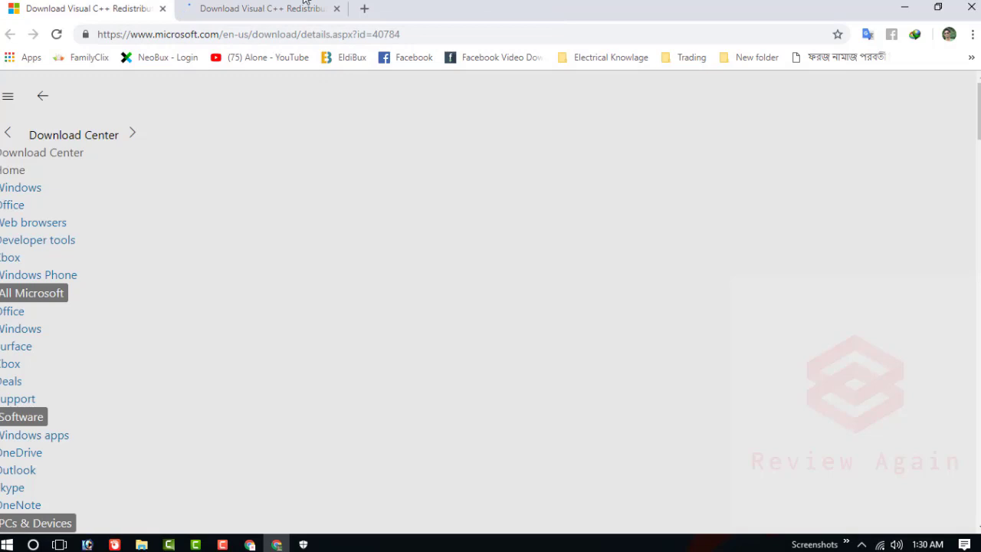
# Open the download choices for the English Visual C++ Redistributable Packages for Visual Studio 2013.
pyautogui.scroll(-8, 293, 182)
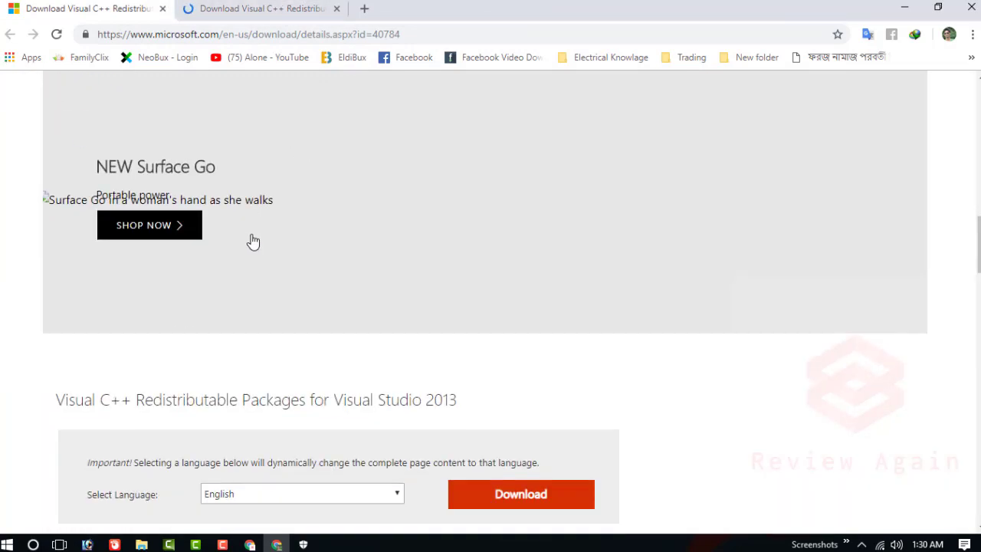
pyautogui.scroll(4, 260, 240)
pyautogui.scroll(-6, 282, 258)
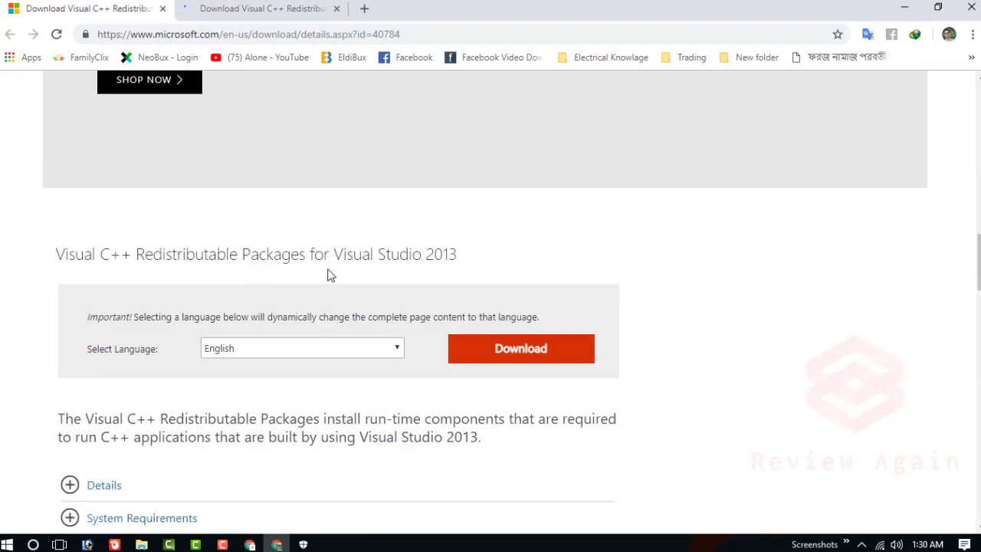
pyautogui.moveTo(59, 180); pyautogui.dragTo(196, 182)
pyautogui.click(261, 173)
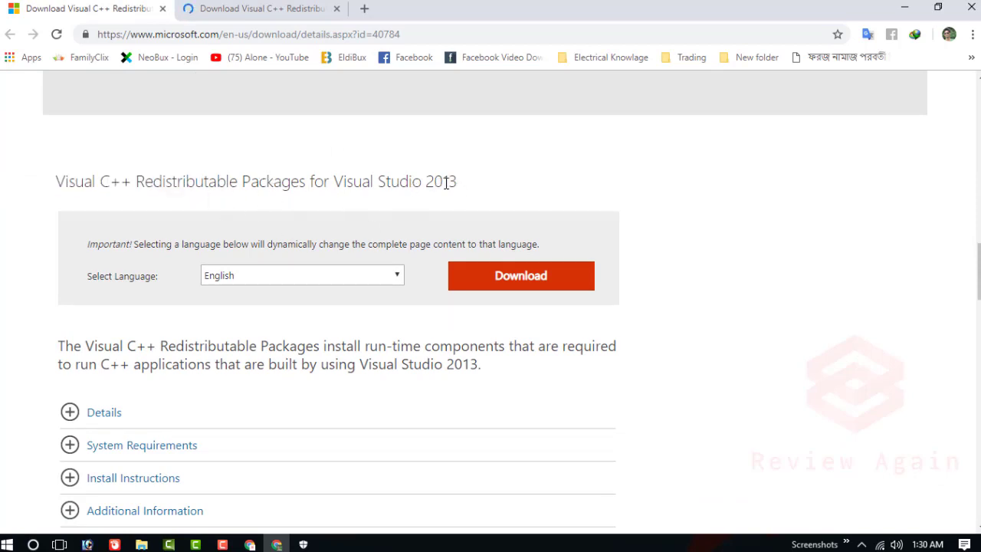
pyautogui.moveTo(458, 182); pyautogui.dragTo(225, 203)
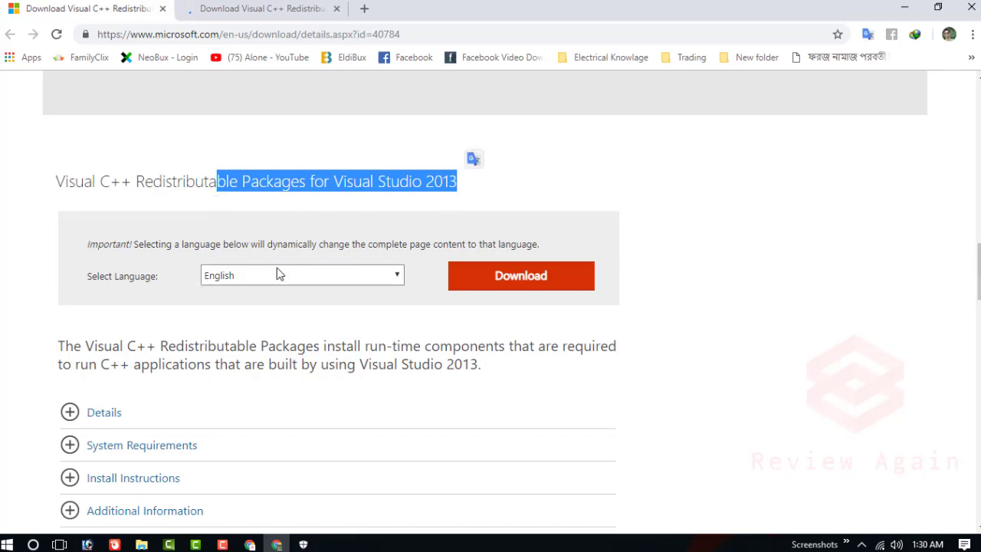
pyautogui.click(542, 285)
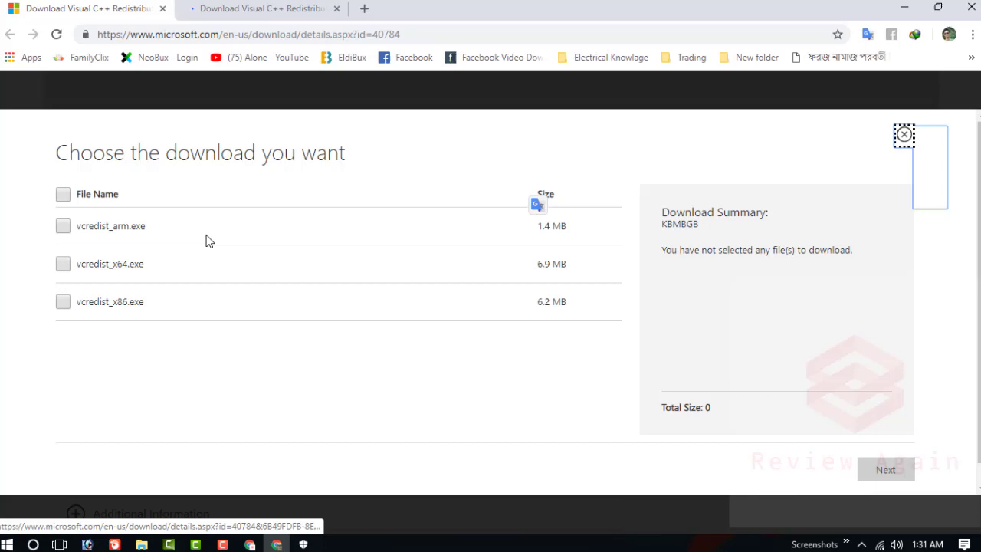
# Choose vcredist_x64.exe and vcredist_x86.exe for download, proceed, and close the duplicate download page.
pyautogui.moveTo(69, 153); pyautogui.dragTo(328, 157)
pyautogui.click(303, 253)
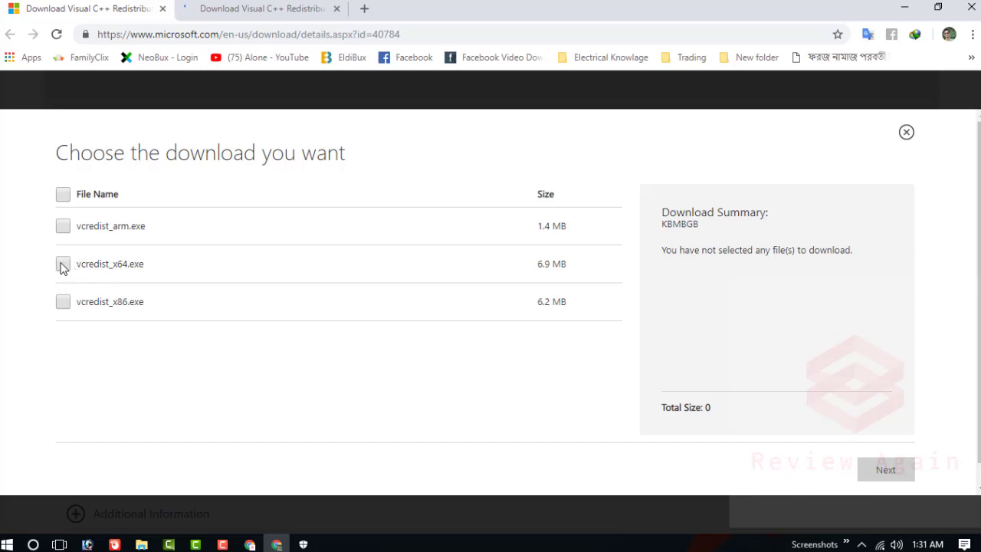
pyautogui.click(63, 265)
pyautogui.click(65, 304)
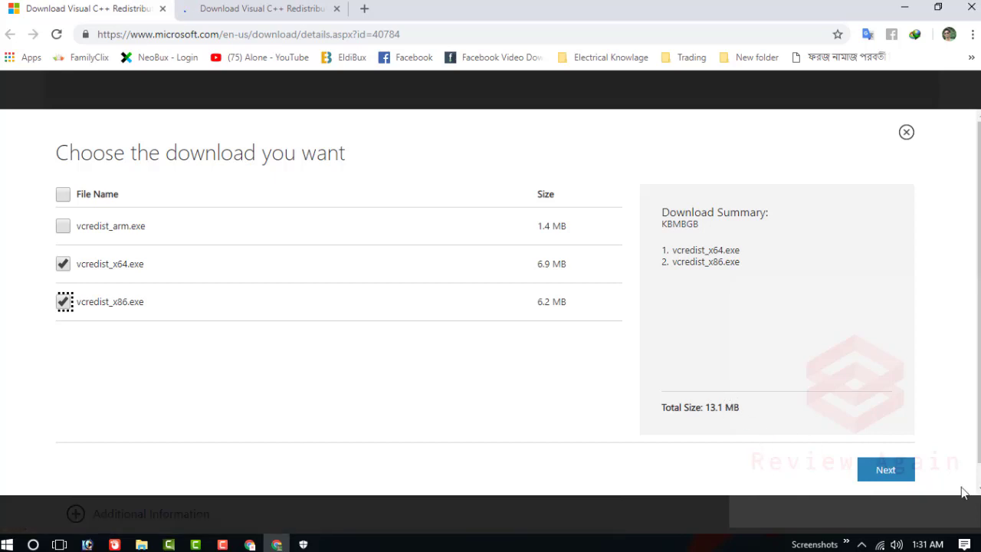
pyautogui.click(905, 476)
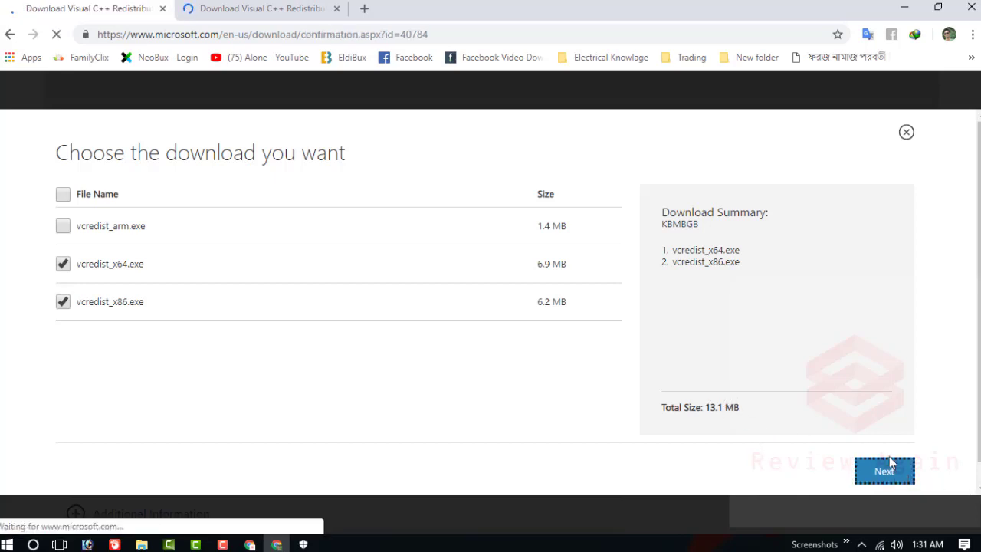
pyautogui.click(337, 8)
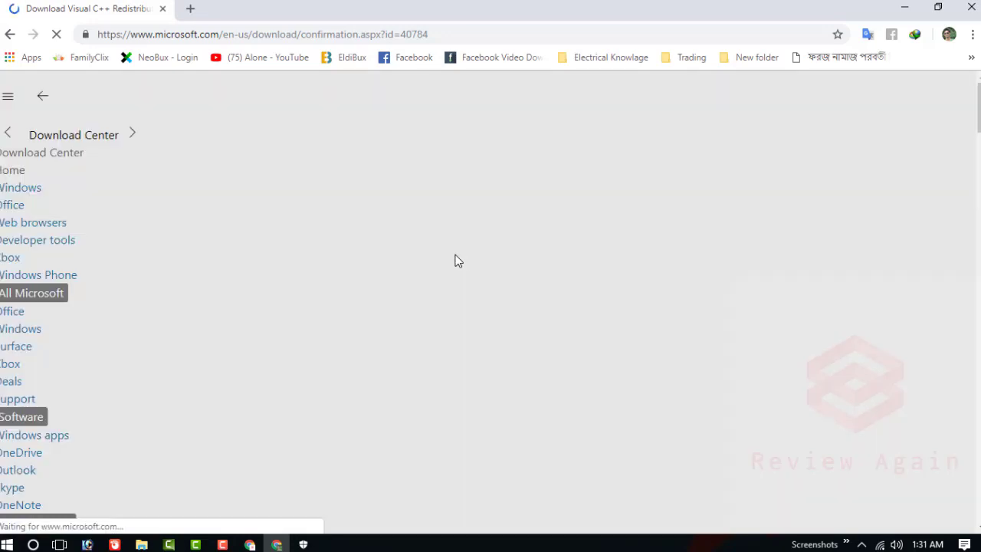
# Start downloading vcredist_x86.exe and vcredist_x64.exe to the Downloads\Programs folder.
pyautogui.moveTo(303, 544)
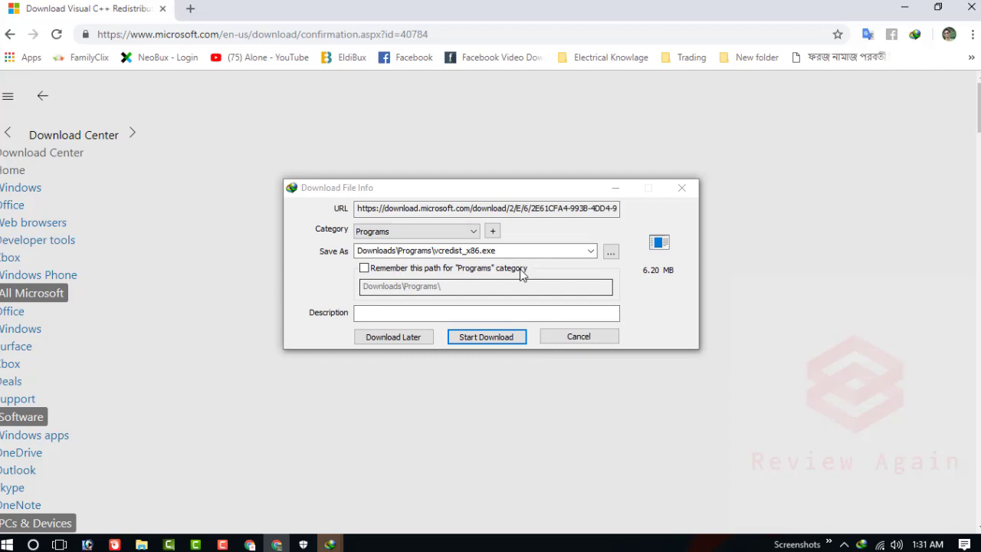
pyautogui.click(496, 335)
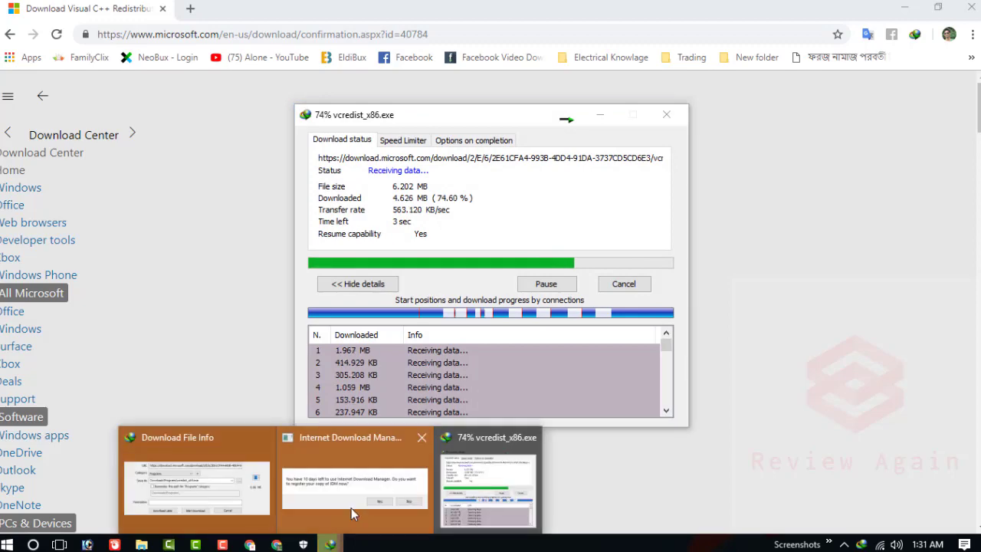
pyautogui.click(198, 487)
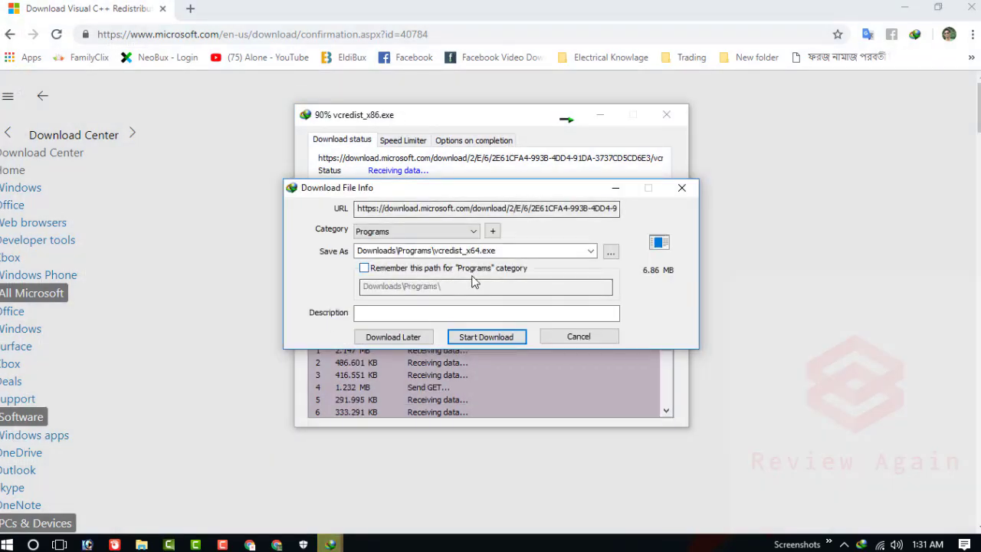
pyautogui.click(495, 338)
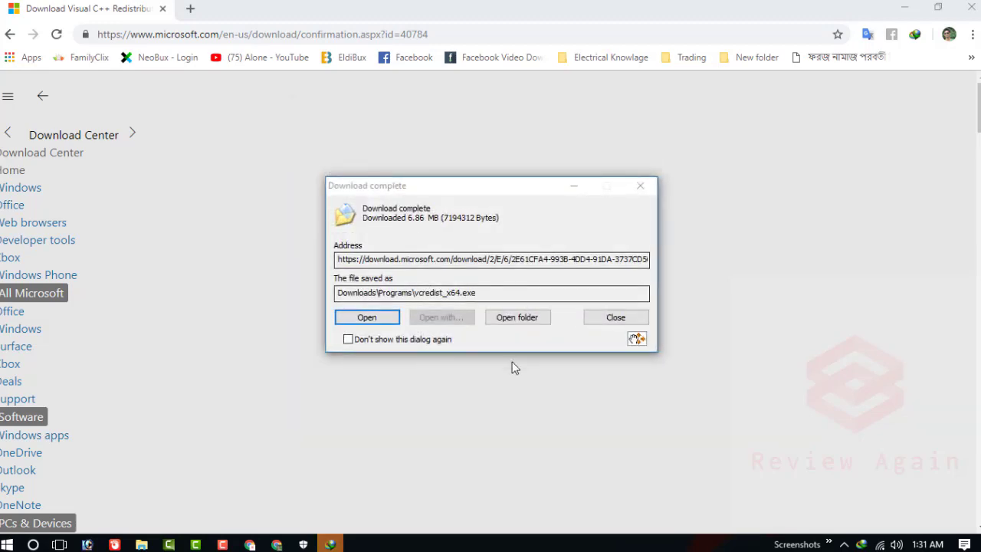
# Open the Programs folder that holds the downloaded vcredist installers.
pyautogui.click(530, 320)
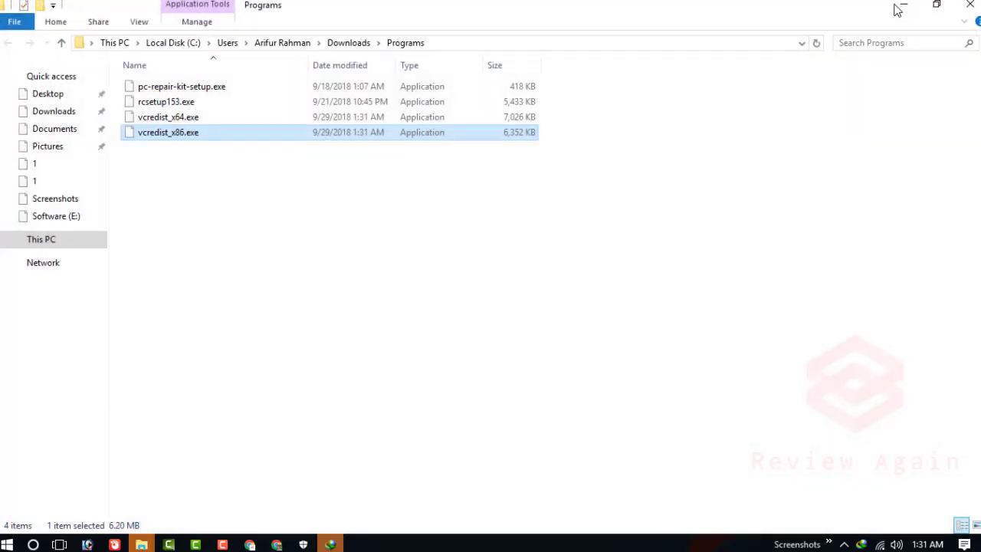
pyautogui.click(145, 143)
pyautogui.click(145, 136)
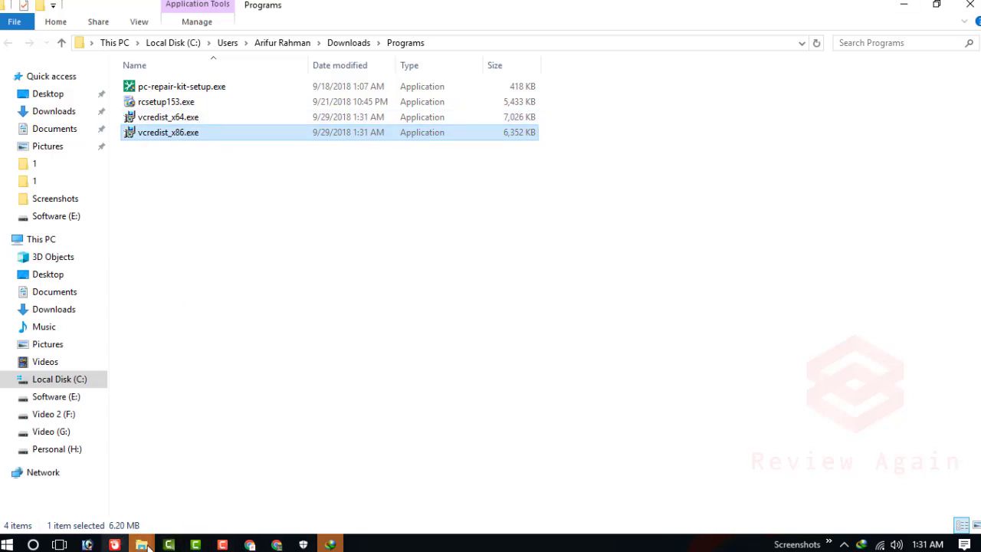
pyautogui.click(330, 544)
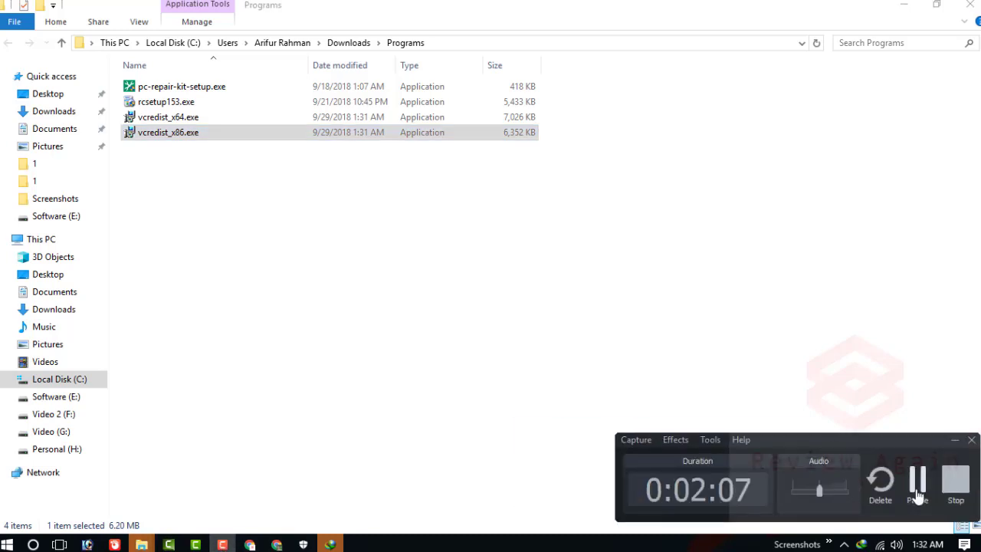
pyautogui.click(957, 478)
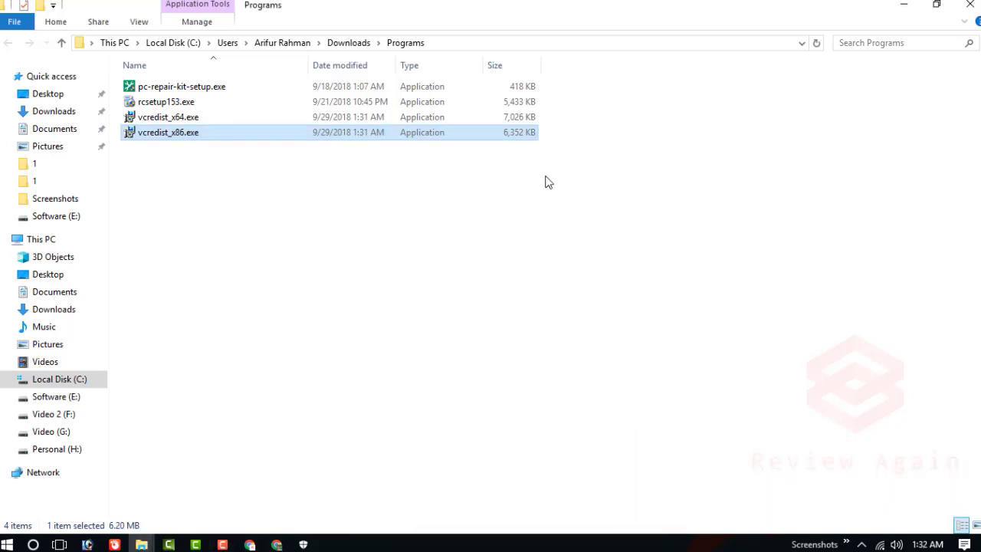
# Run vcredist_x86.exe, agree to the license terms and start the installation.
pyautogui.press('Up')
pyautogui.doubleClick(162, 133)
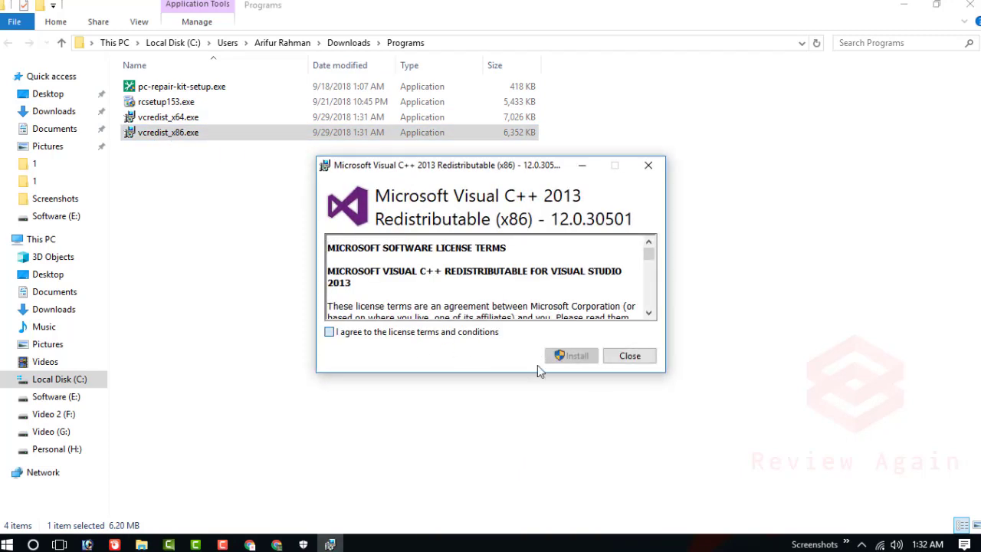
pyautogui.press('space')
pyautogui.click(568, 357)
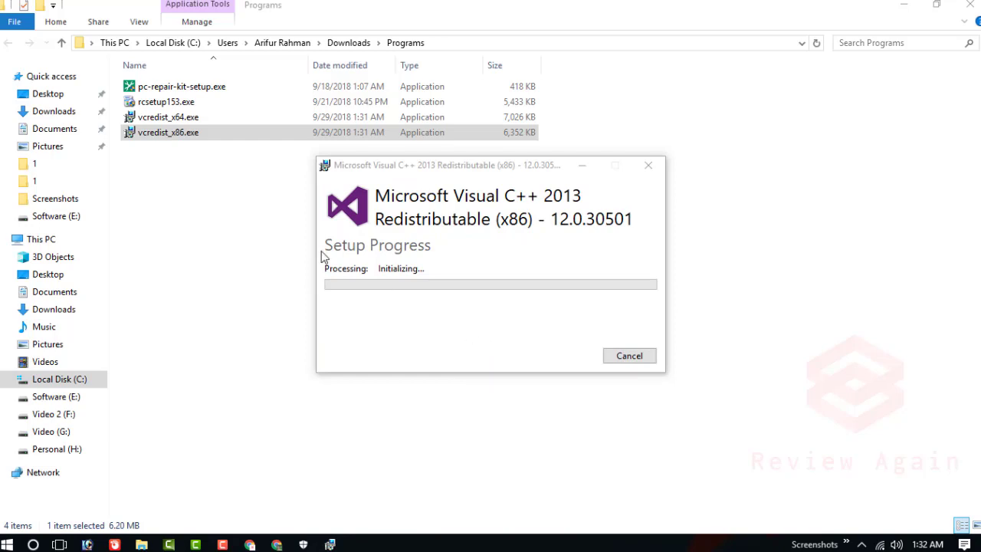
# Run vcredist_x64.exe, accept its license terms and start installing it.
pyautogui.doubleClick(181, 119)
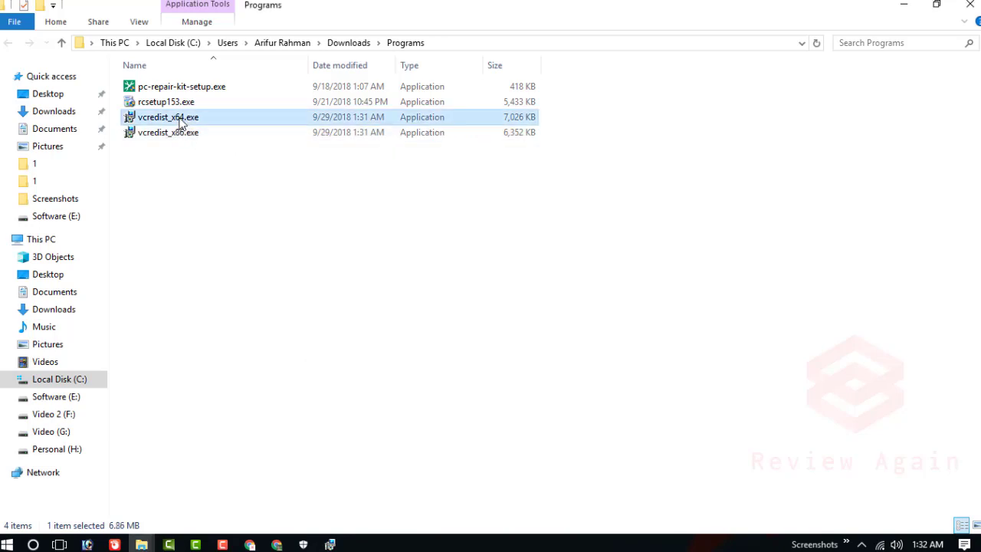
pyautogui.click(421, 333)
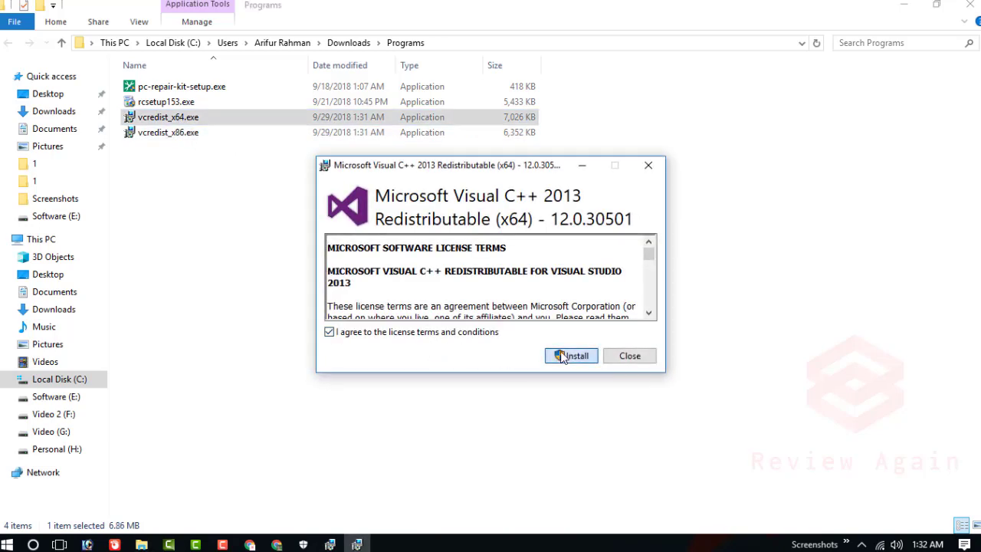
pyautogui.click(566, 356)
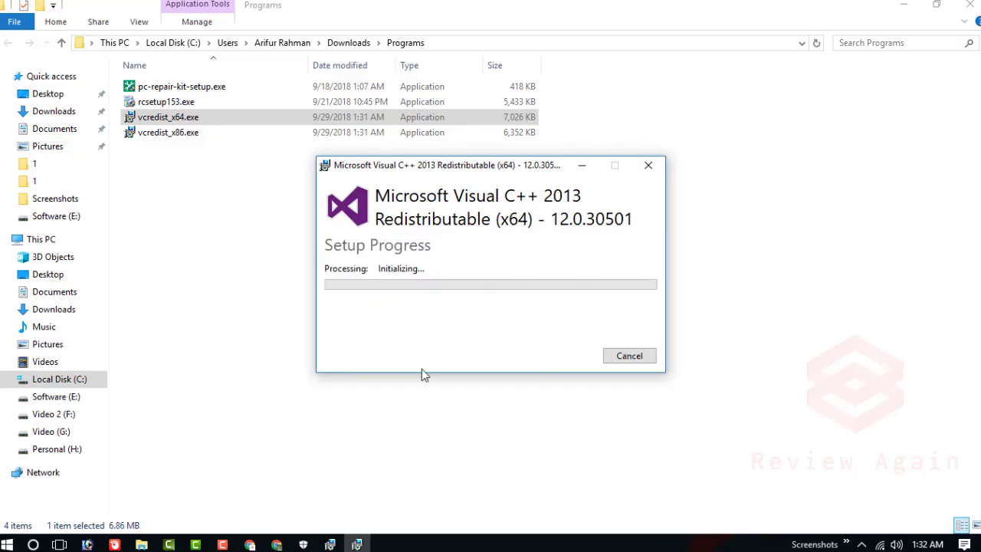
# Arrange the x86 and x64 redistributable setup windows side by side so both progress displays are visible.
pyautogui.moveTo(491, 166); pyautogui.dragTo(546, 296)
pyautogui.click(330, 545)
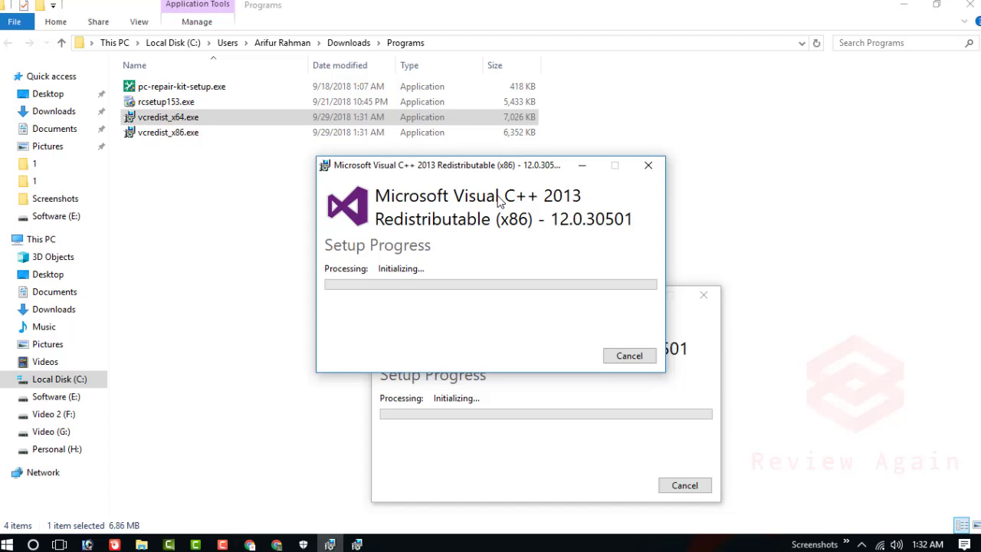
pyautogui.moveTo(509, 170); pyautogui.dragTo(269, 268)
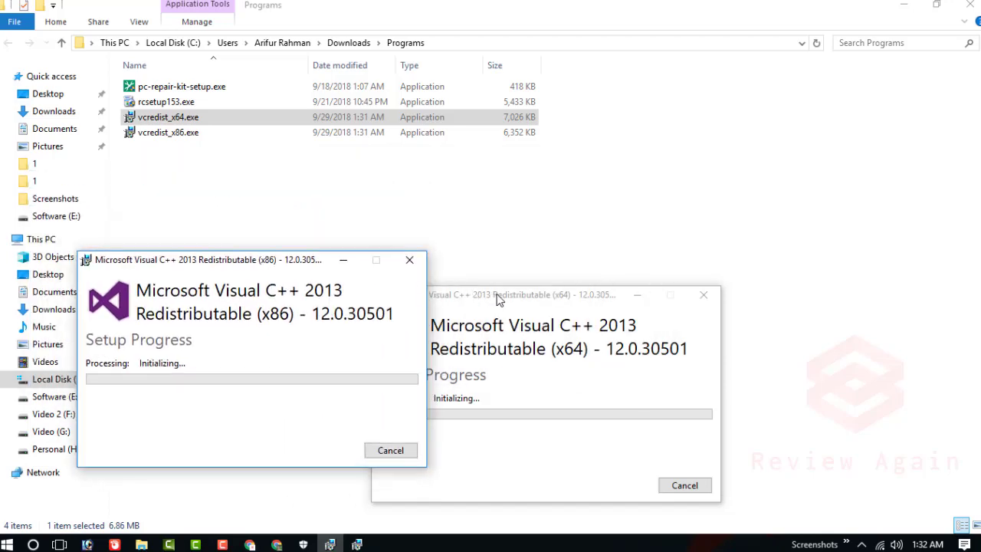
pyautogui.moveTo(497, 299); pyautogui.dragTo(588, 213)
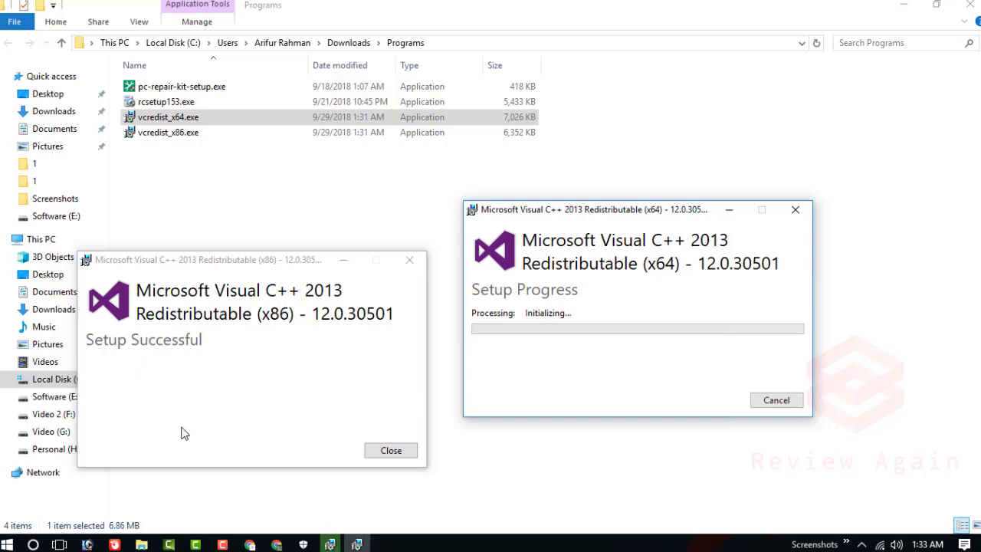
# Close the x86 and x64 redistributable setup windows once each installation finishes.
pyautogui.click(391, 451)
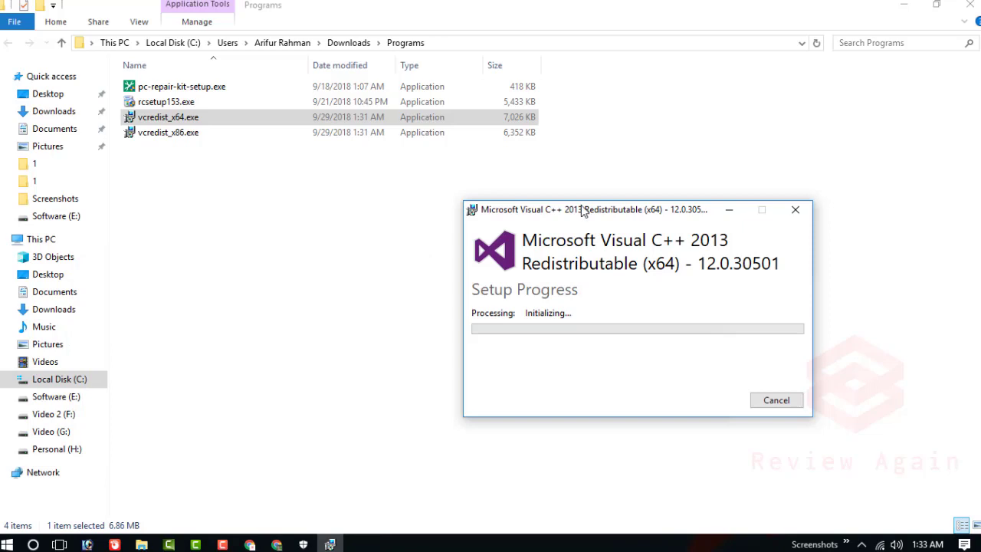
pyautogui.moveTo(583, 211); pyautogui.dragTo(428, 217)
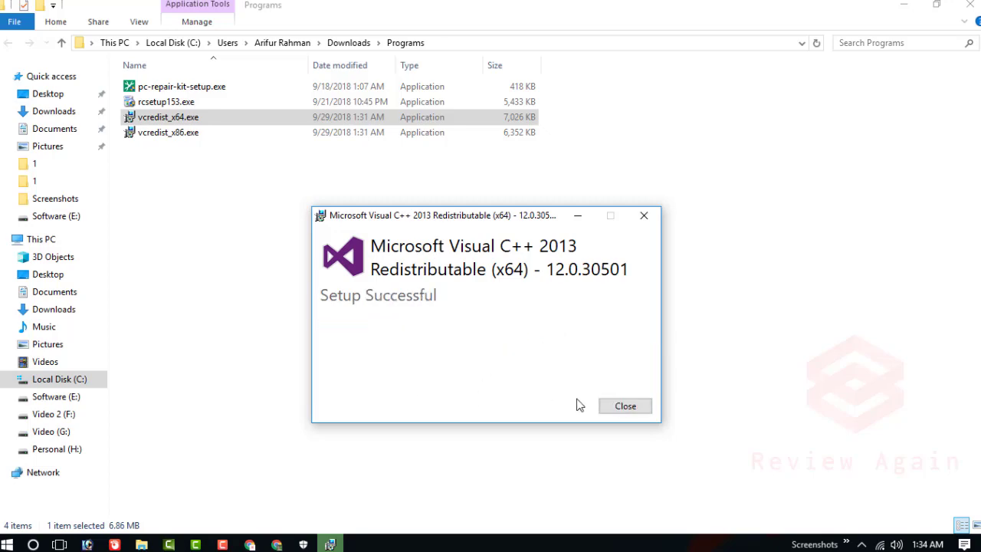
pyautogui.click(628, 407)
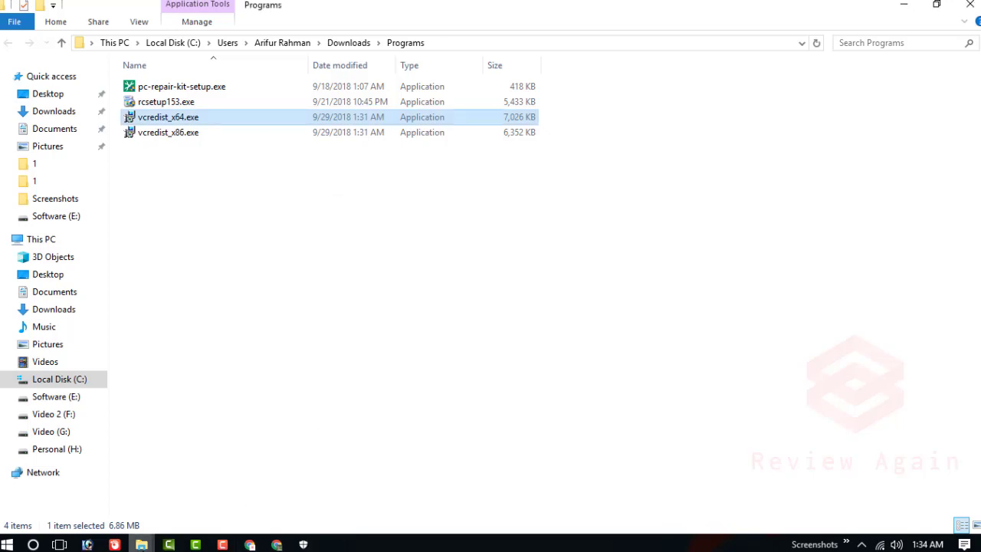
# Return to the SOFTWARE folder and launch OBS-Studio-18.0.1-Full-Installer.exe again.
pyautogui.moveTo(141, 545)
pyautogui.click(212, 495)
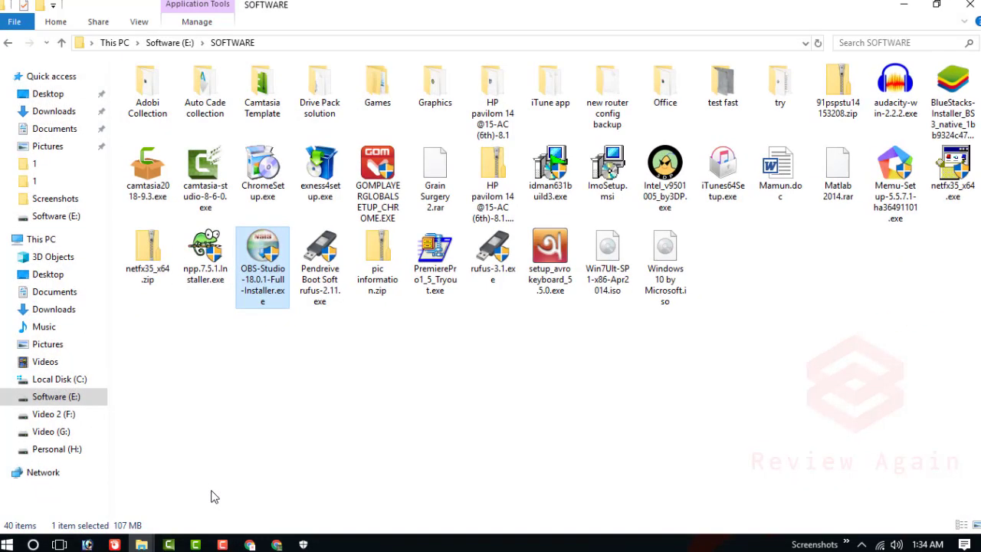
pyautogui.click(223, 545)
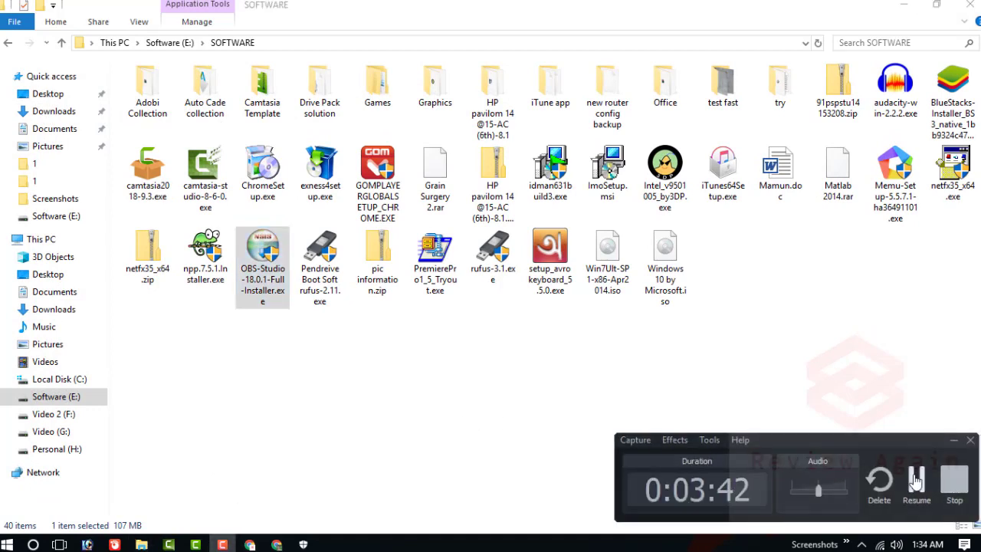
pyautogui.doubleClick(270, 259)
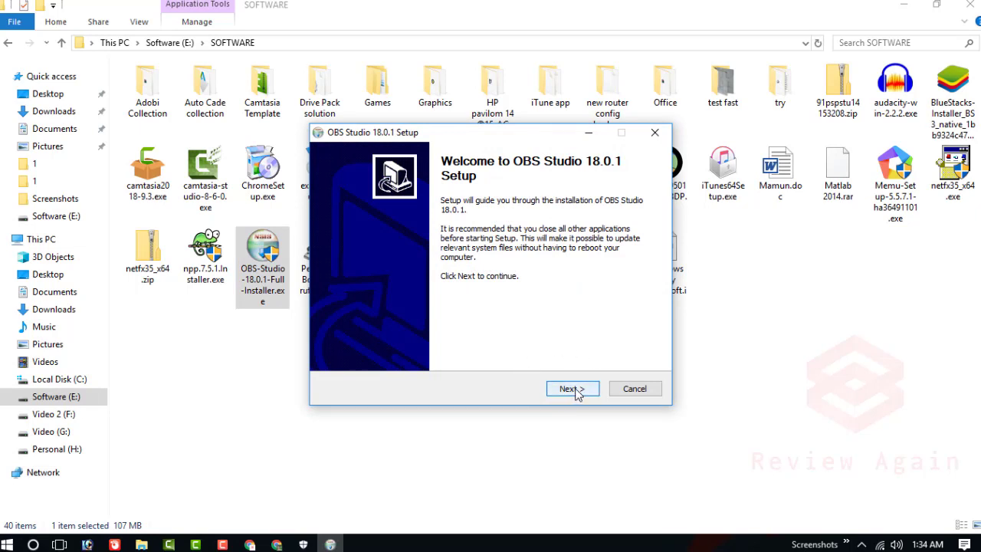
# Accept the OBS Studio license, keep the default install location, and start the installation with the Realsense plugin included.
pyautogui.click(573, 390)
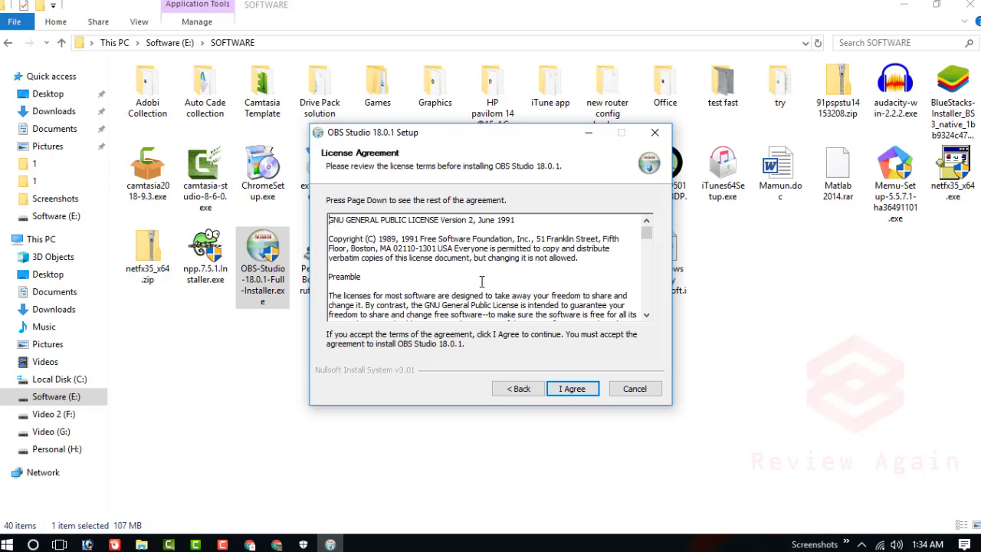
pyautogui.click(573, 390)
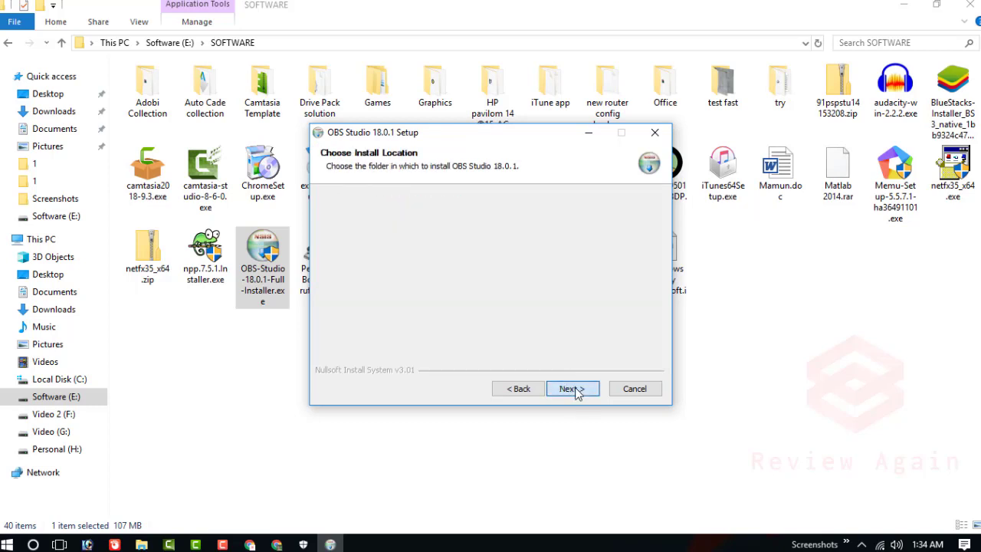
pyautogui.click(574, 390)
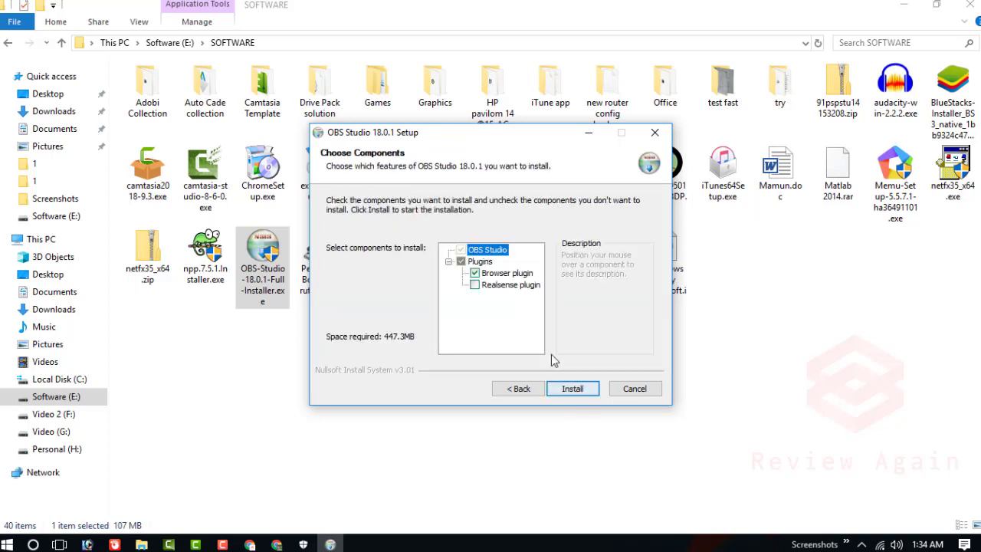
pyautogui.click(488, 295)
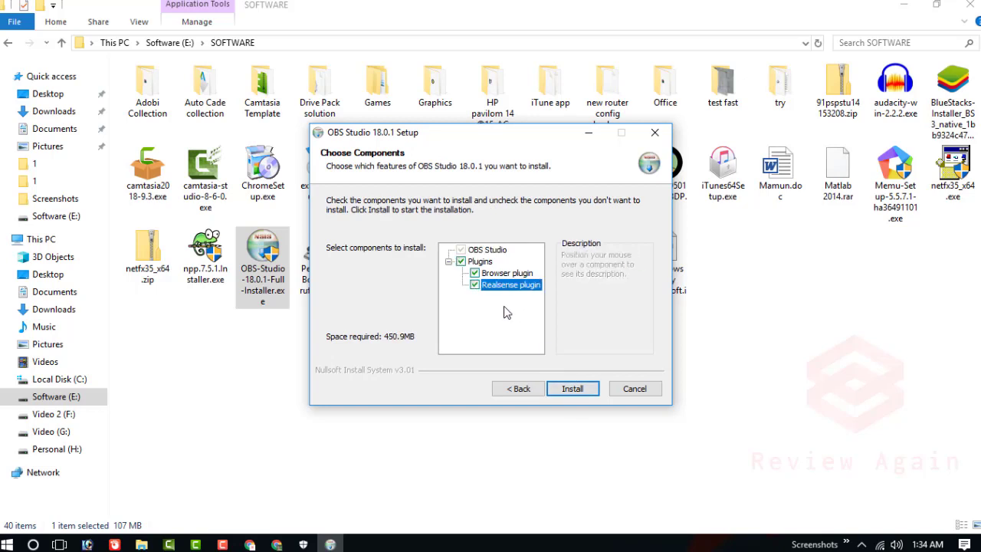
pyautogui.click(573, 389)
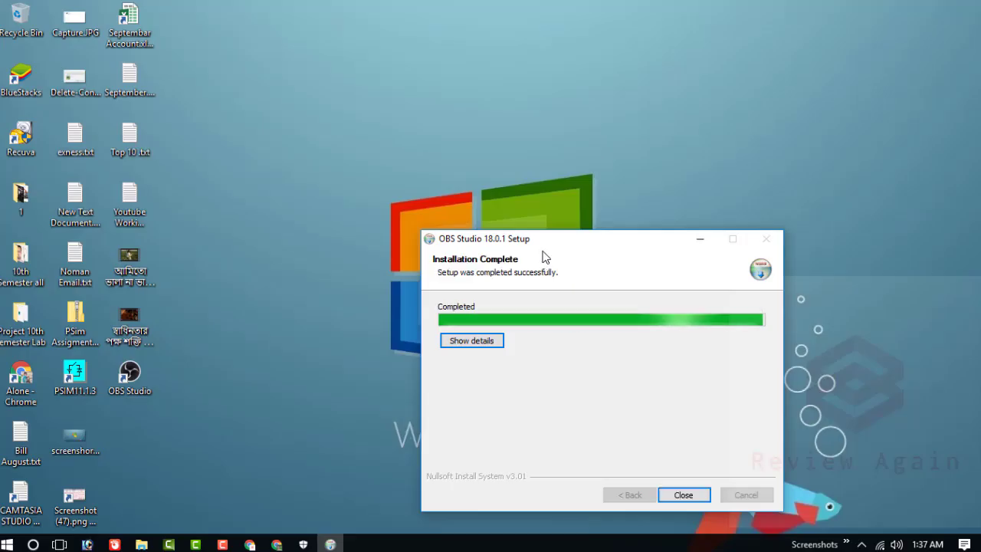
# Finish the OBS Studio 18.0.1 setup with the option to launch the program turned off.
pyautogui.click(683, 494)
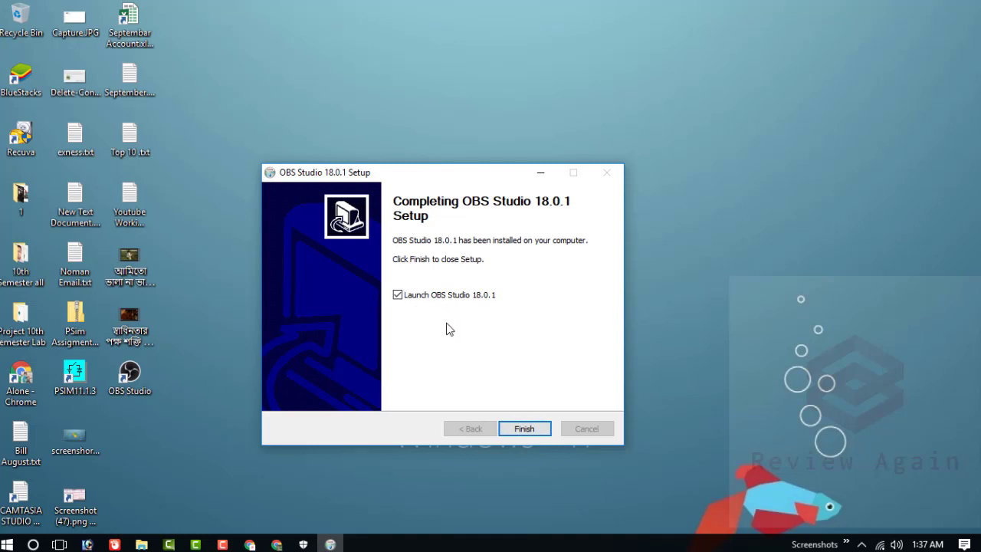
pyautogui.click(410, 296)
pyautogui.click(519, 429)
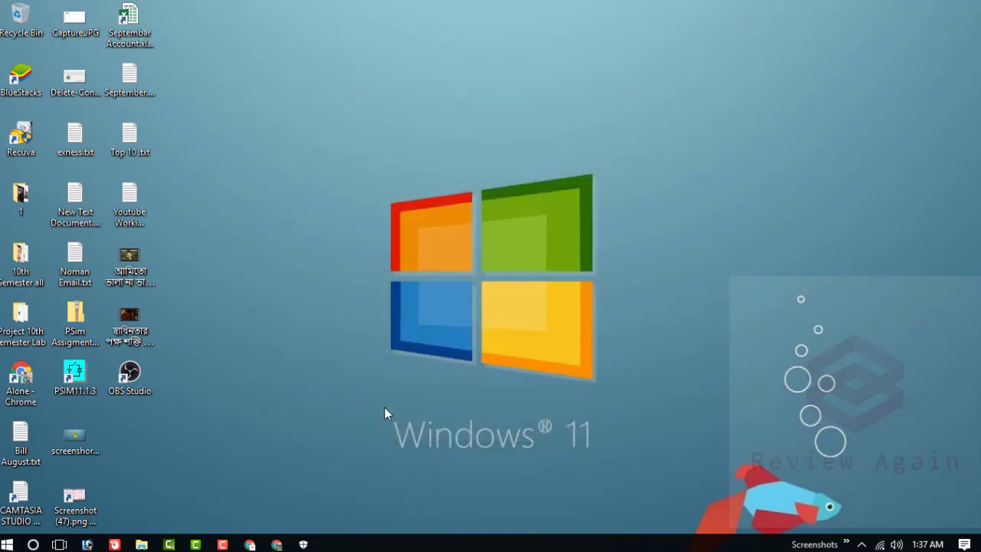
# Launch OBS Studio from the desktop, accept its license agreement, and start the program again.
pyautogui.doubleClick(140, 375)
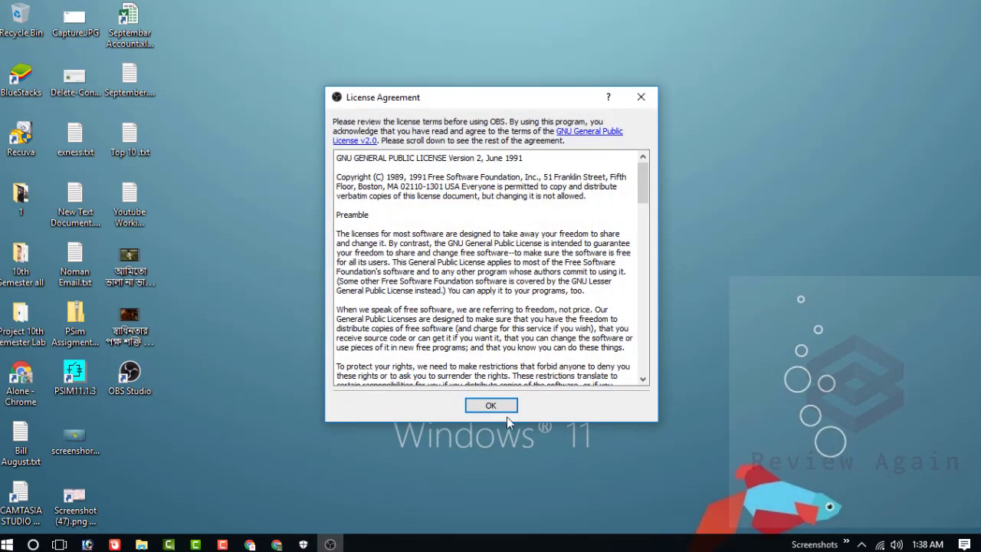
pyautogui.click(490, 406)
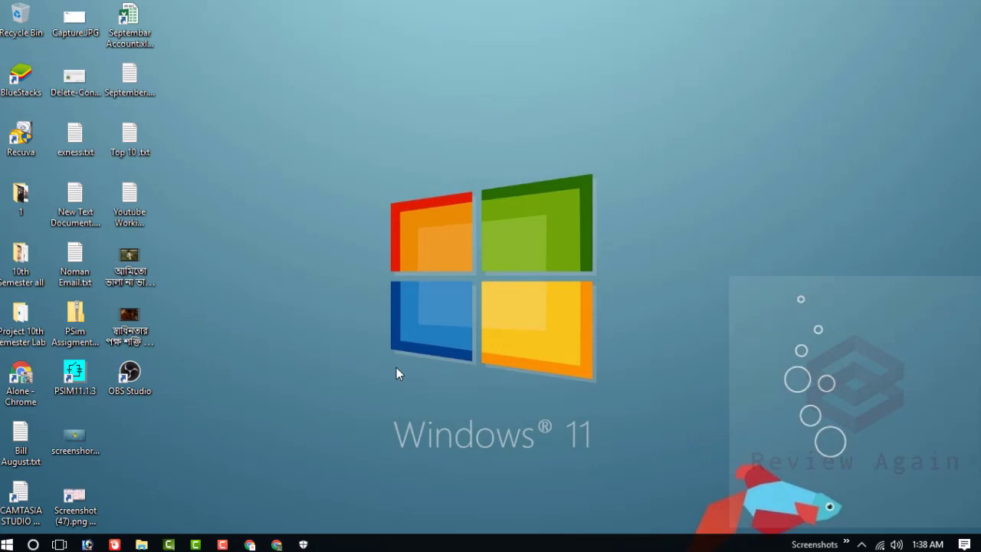
pyautogui.doubleClick(145, 380)
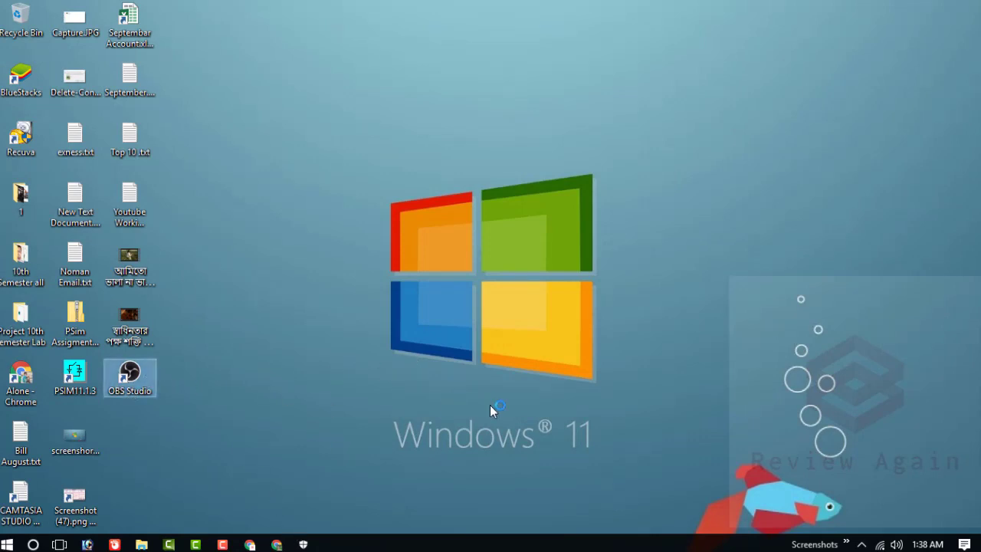